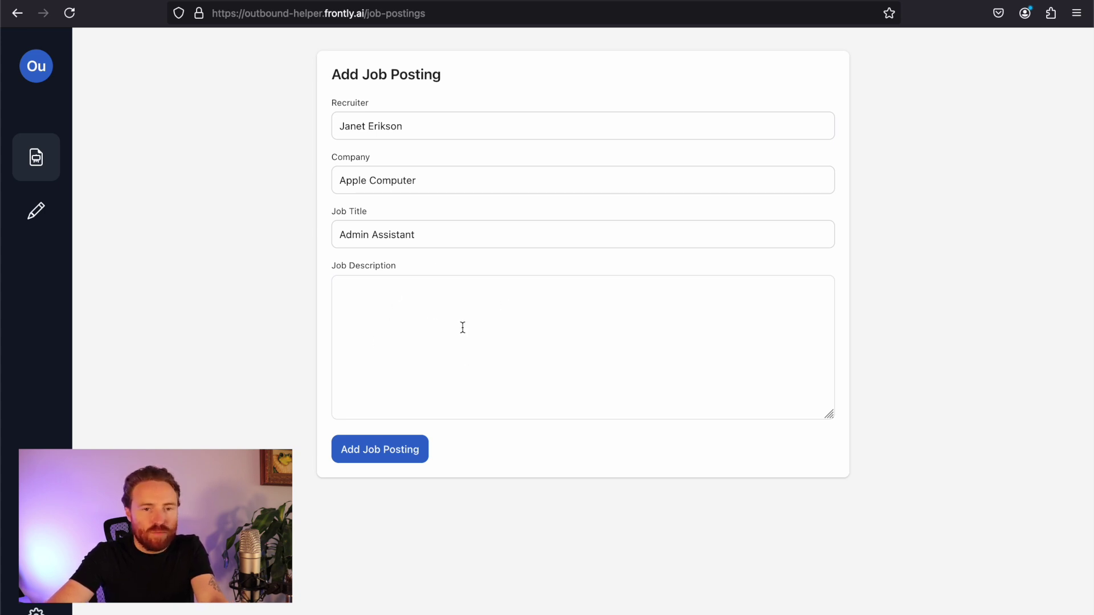
Copy the Job 5 description from Google Docs into the posting's Job Description field.
key("super+Tab")
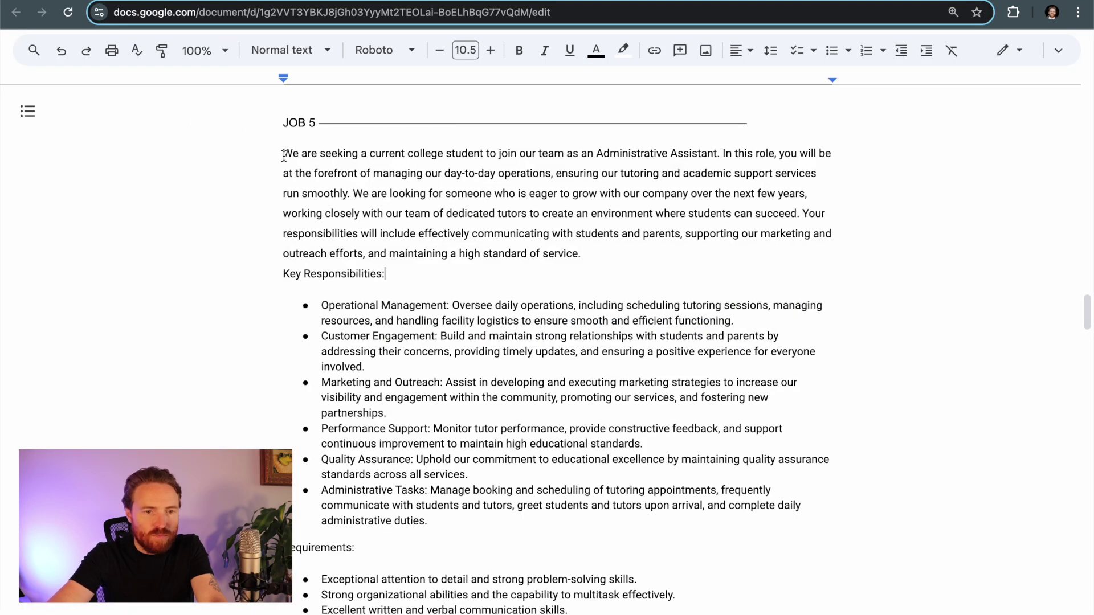
scroll(479, 481, "down", 5)
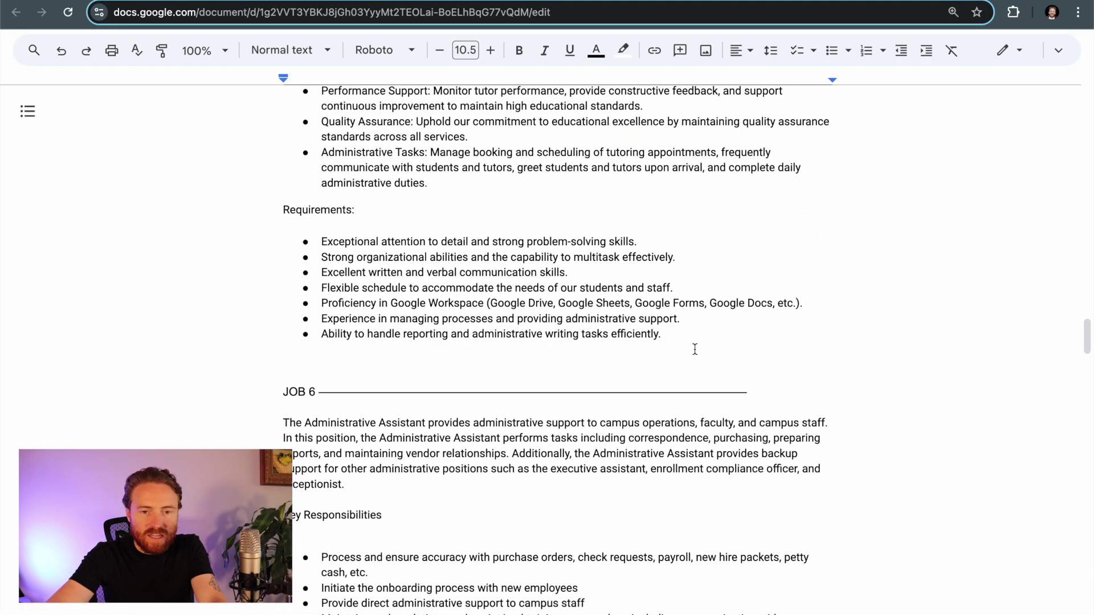
left_click(688, 334, "shift")
key("super+c")
key("super+Tab")
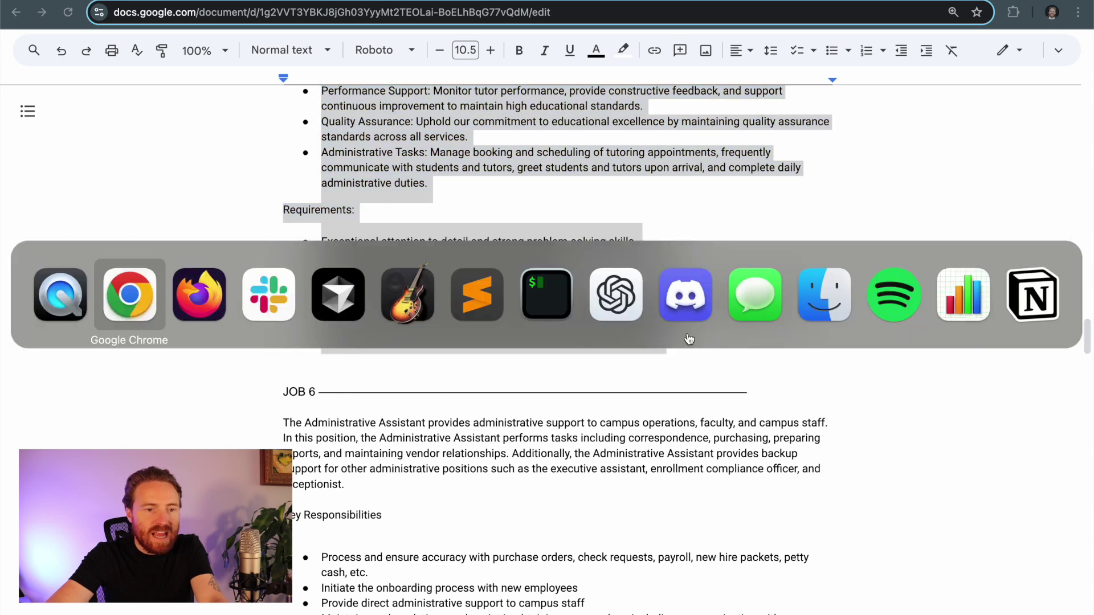
key("super+Tab")
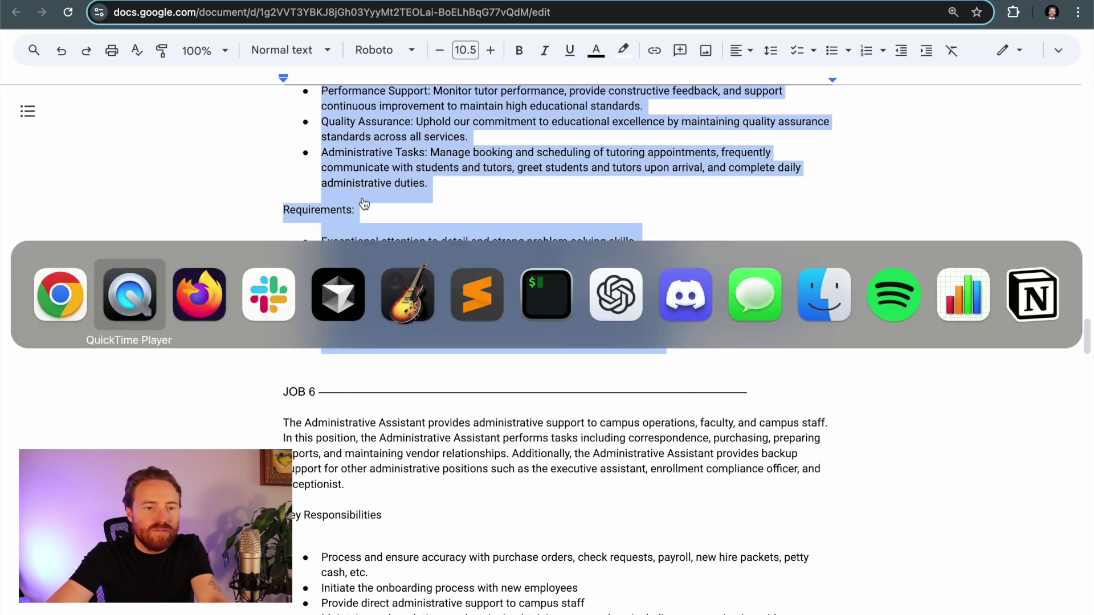
left_click(437, 313)
key("super+v")
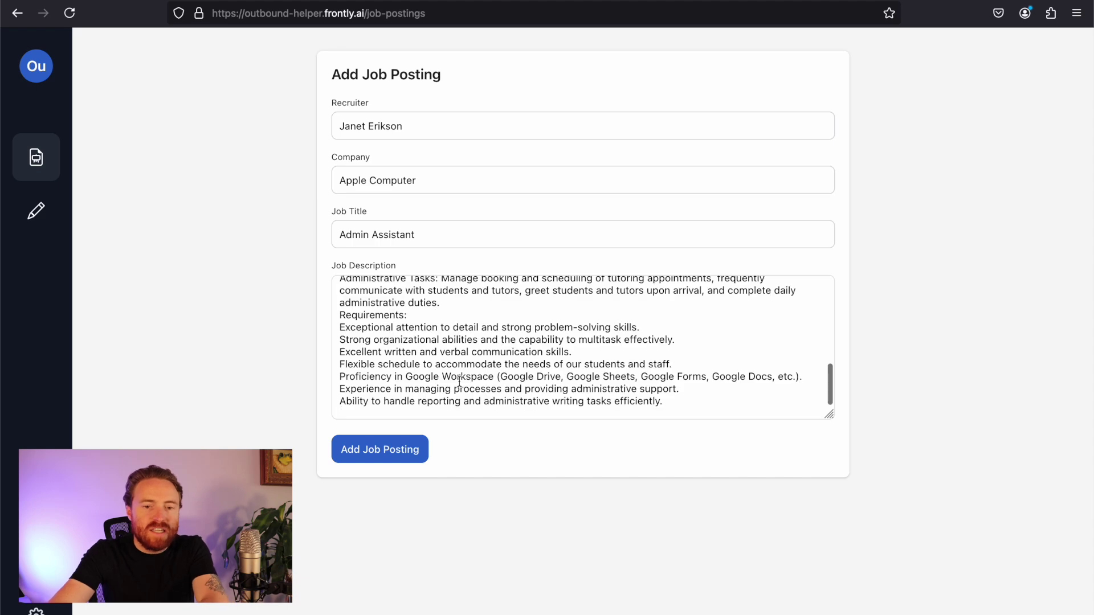
scroll(462, 381, "up", 10)
scroll(572, 361, "up", 5)
scroll(572, 362, "down", 3)
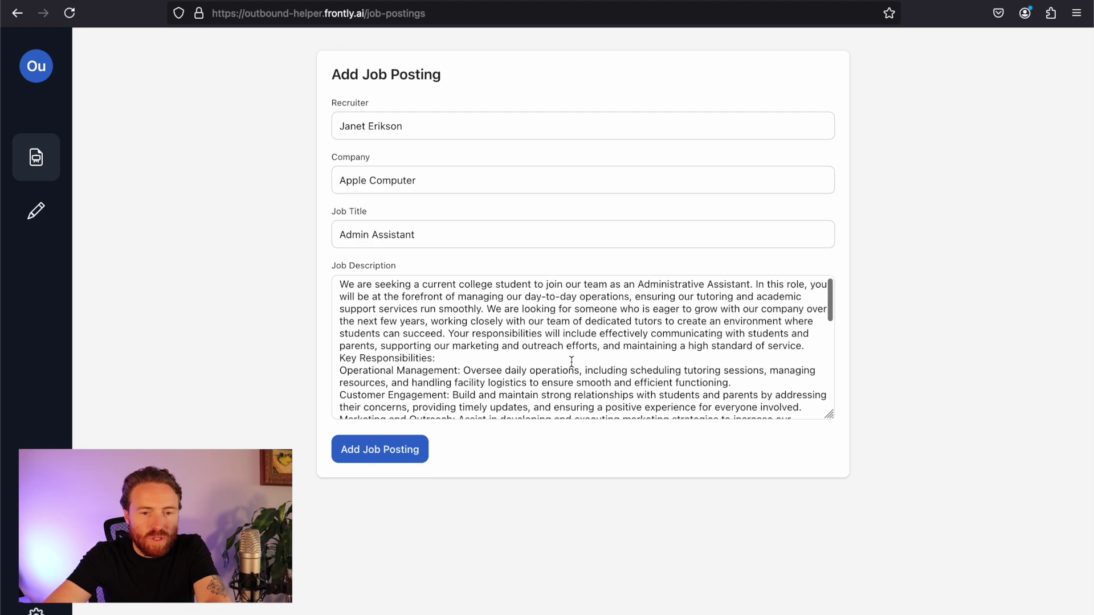
scroll(572, 362, "down", 8)
scroll(572, 361, "up", 10)
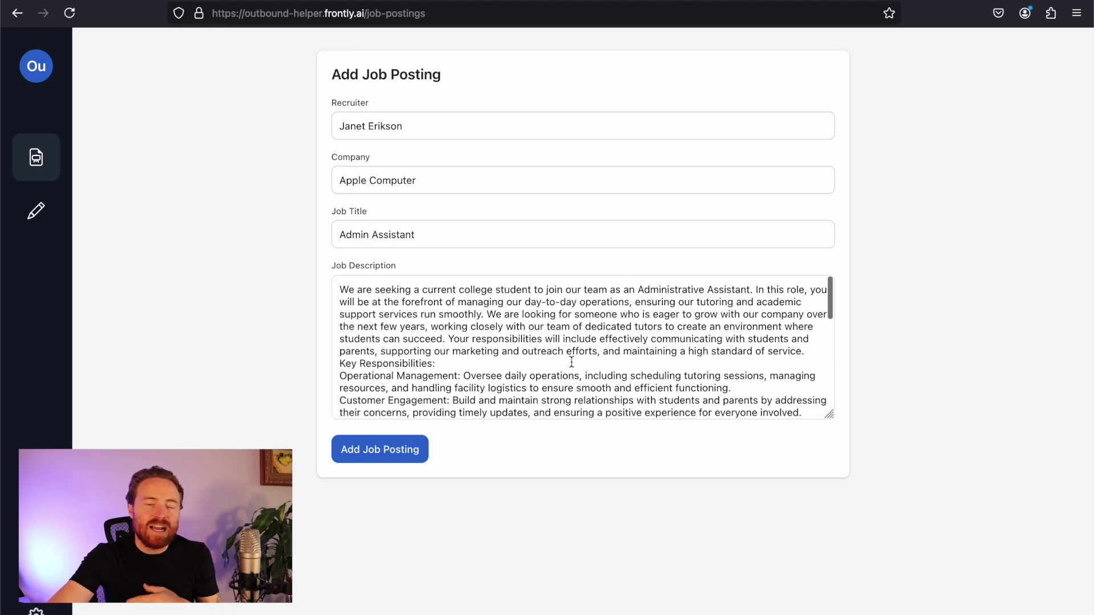
Submit the Apple Computer Admin Assistant posting with Add Job Posting.
left_click(399, 456)
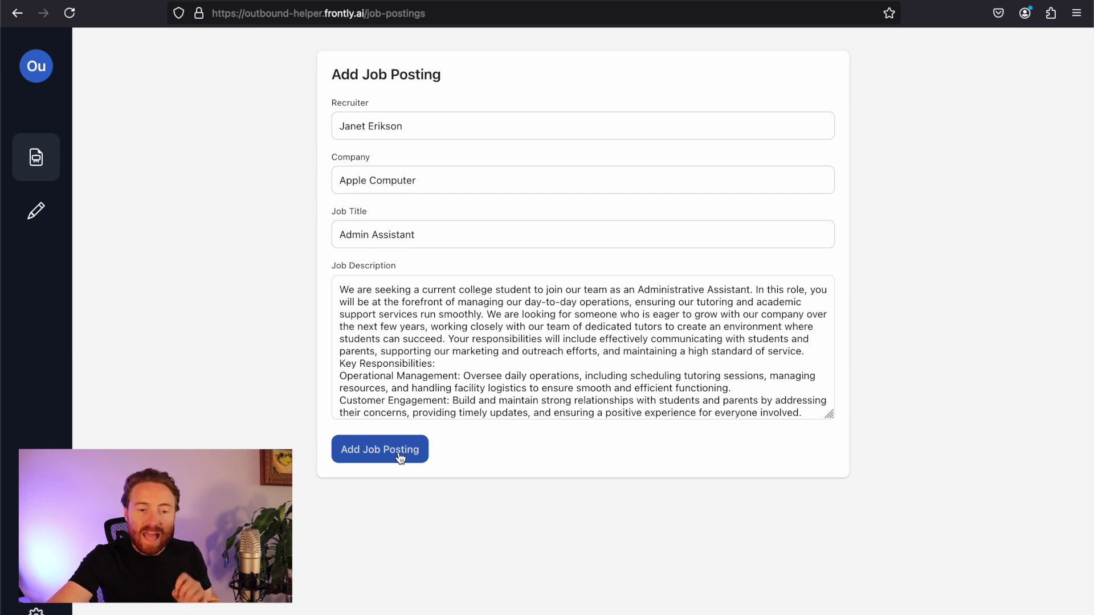
left_click(399, 453)
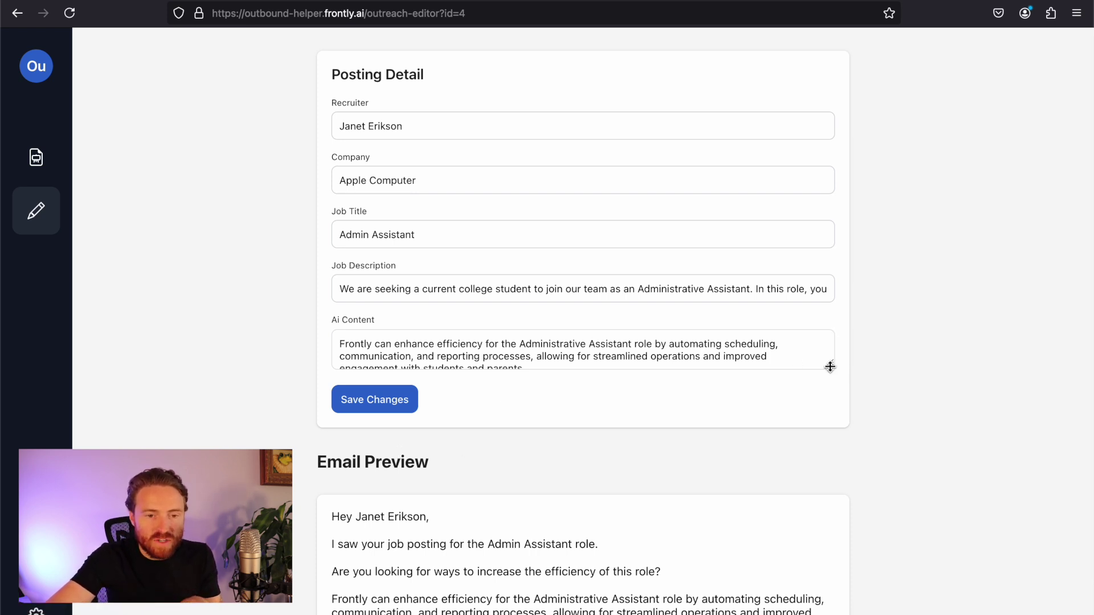
Enlarge the Ai Content box and review the AI pitch and the Apple Computer company name.
left_click_drag(829, 367, 829, 395)
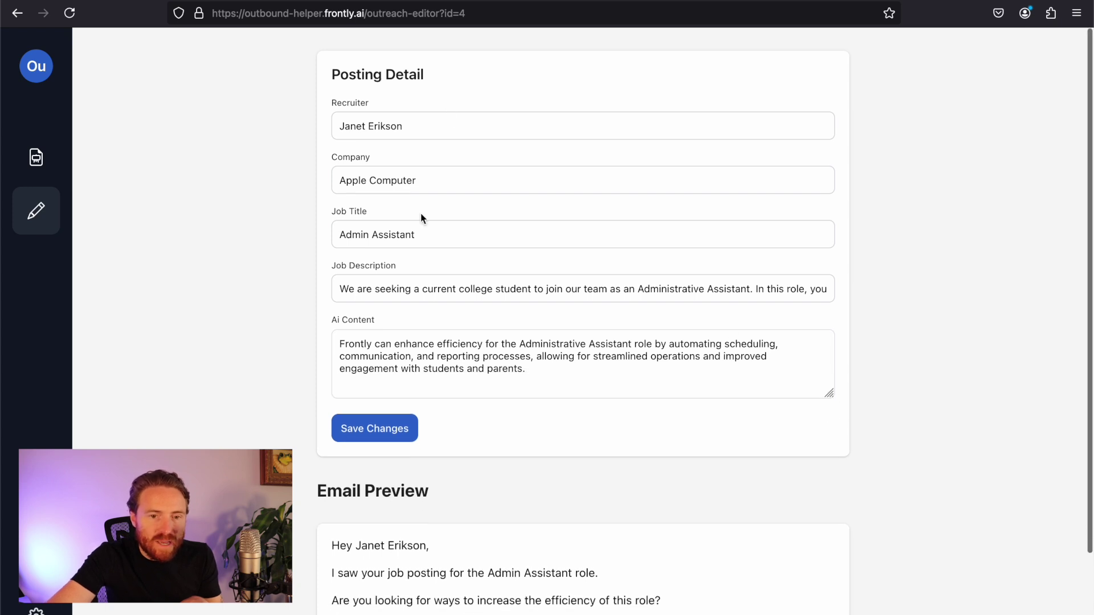
scroll(624, 282, "down", 1)
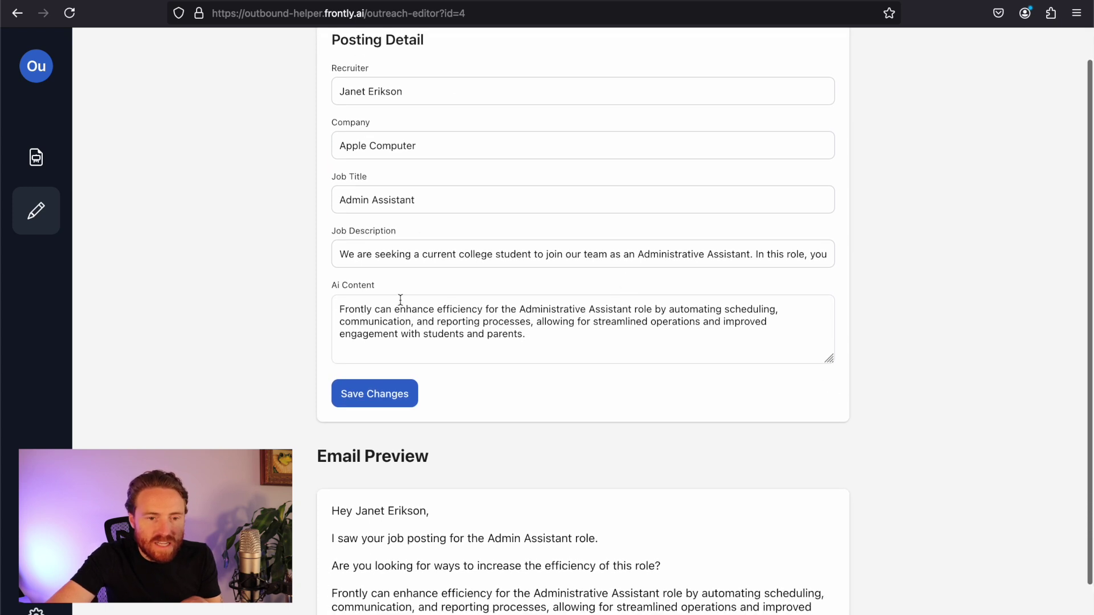
left_click_drag(345, 303, 578, 343)
left_click(578, 343)
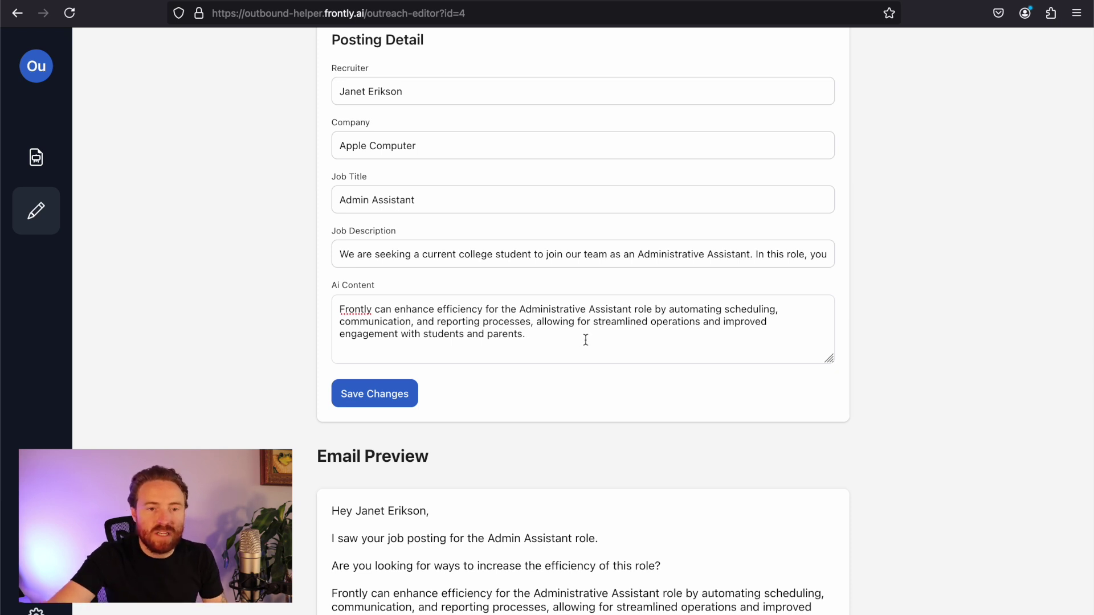
left_click_drag(333, 144, 462, 145)
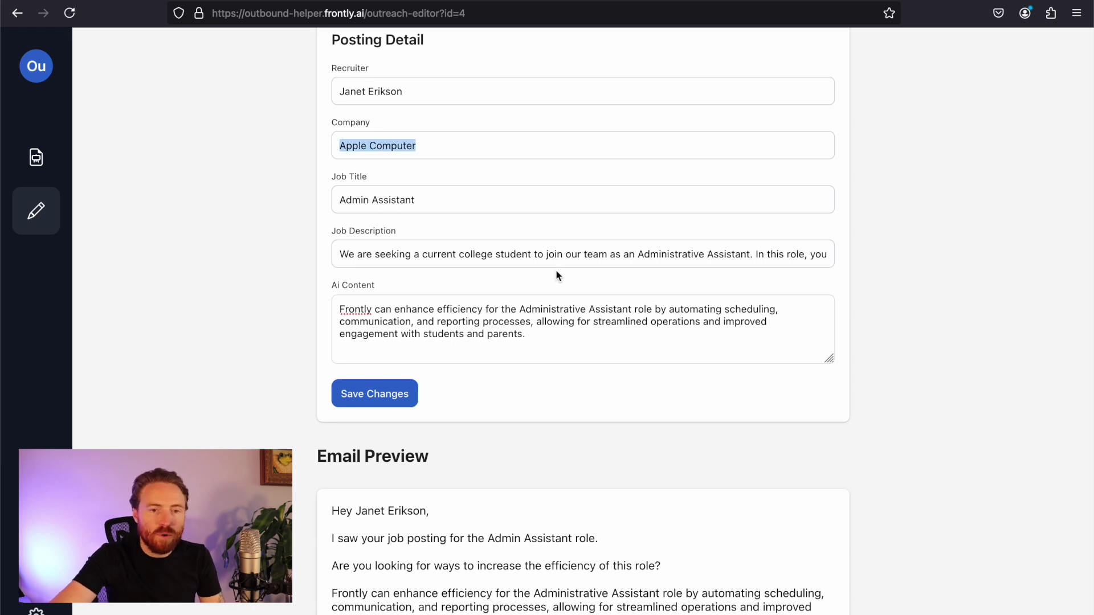
left_click(572, 257)
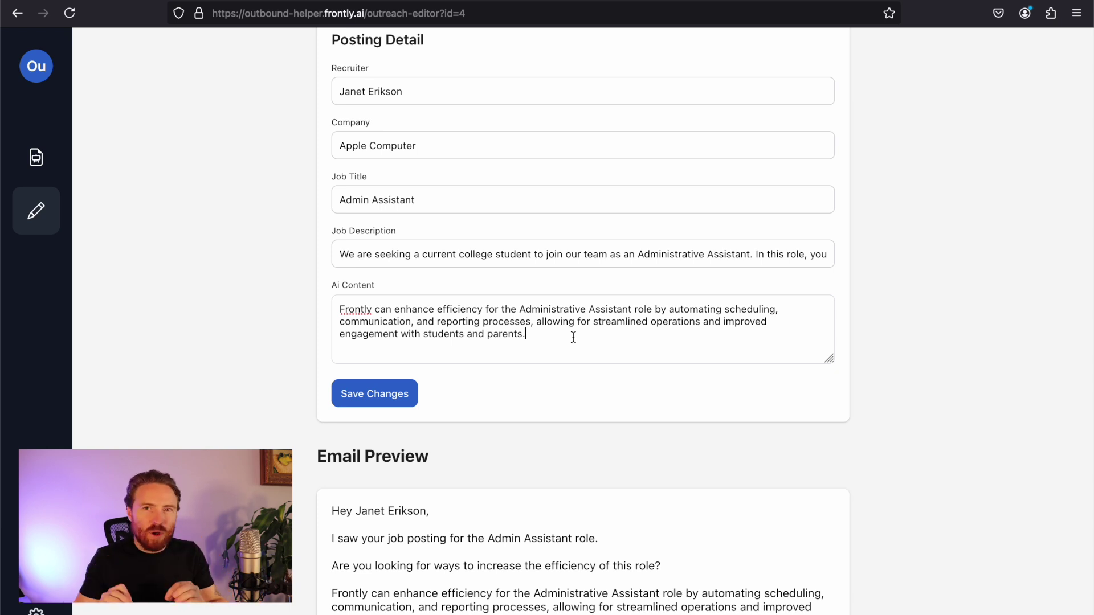
scroll(855, 393, "down", 2)
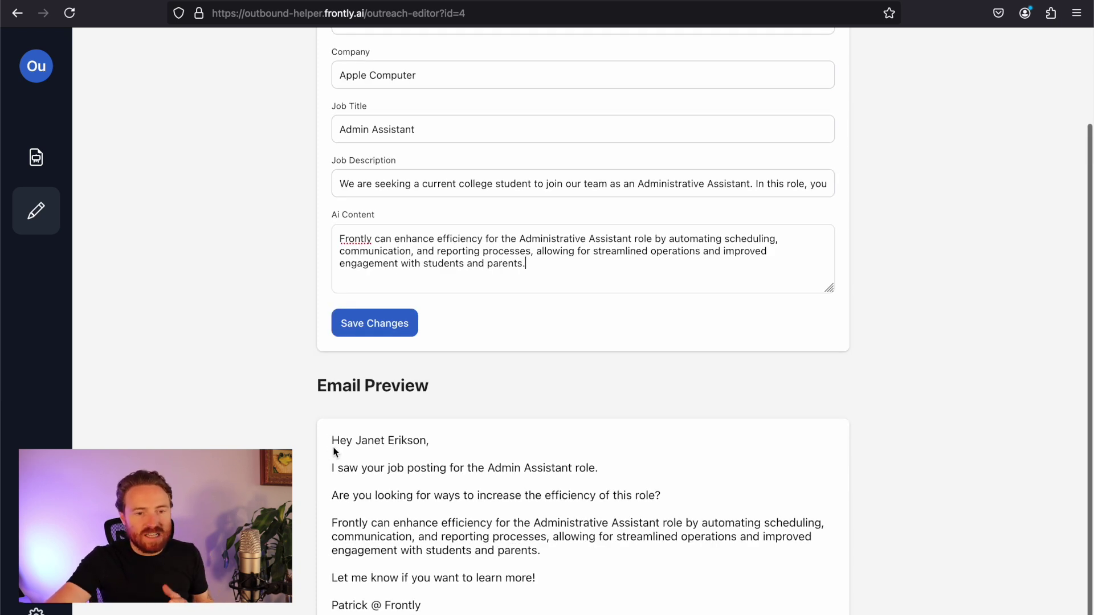
left_click_drag(332, 440, 462, 440)
left_click(462, 440)
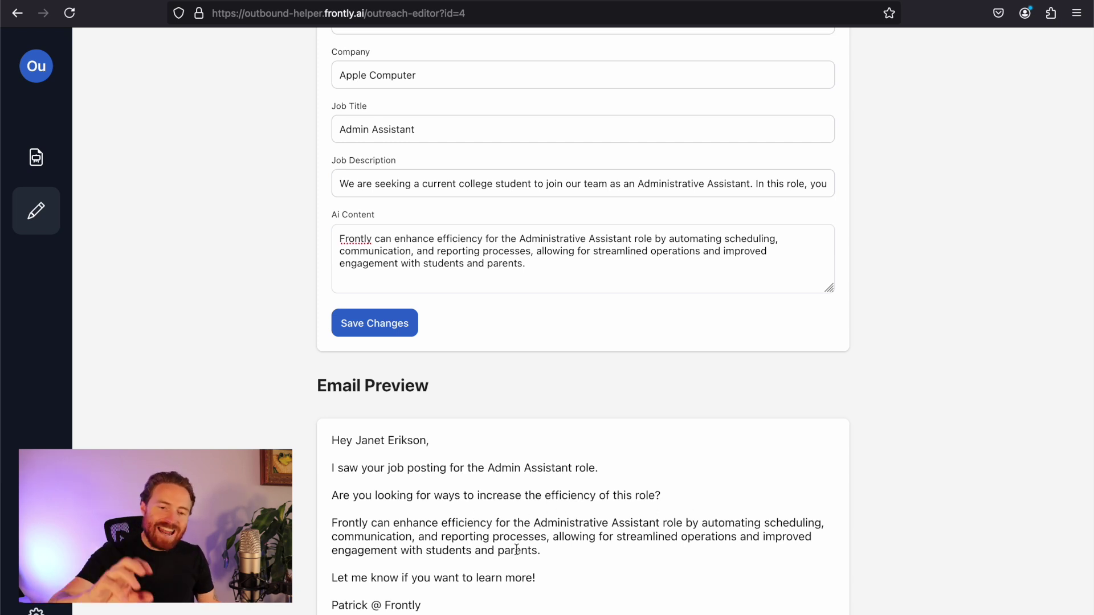
left_click_drag(332, 523, 560, 551)
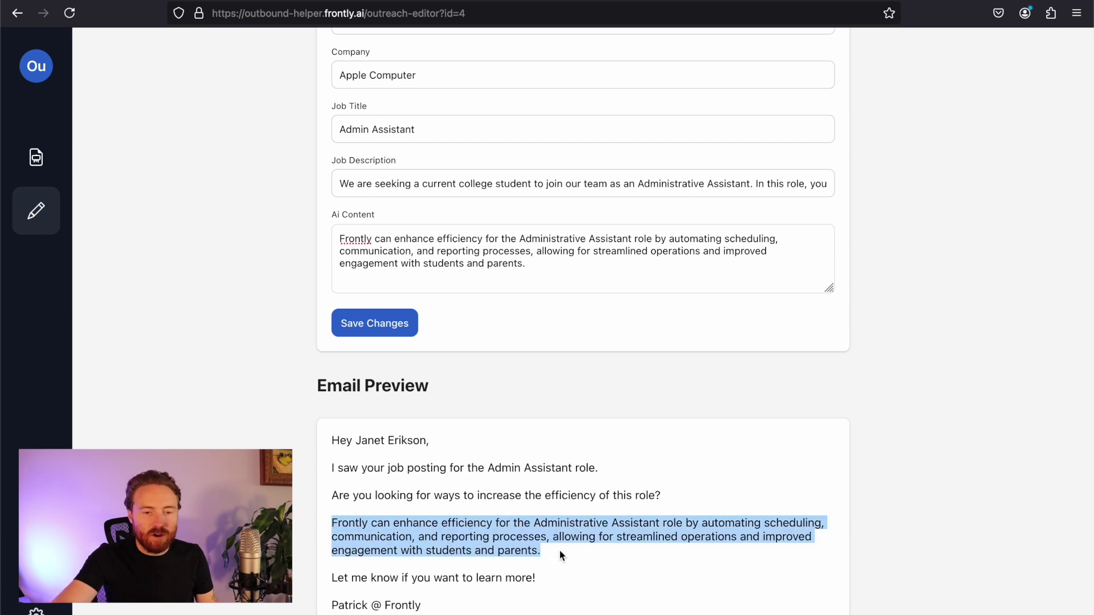
left_click(560, 550)
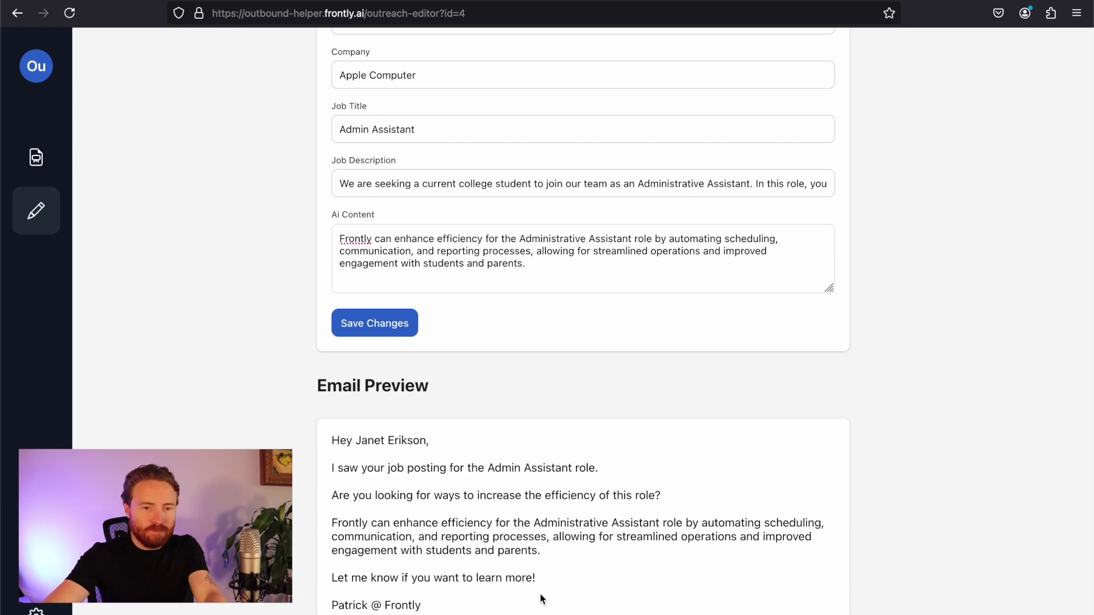
Switch to the Frontly editor tab and open the form's Submit Action from the More tab.
key("super+Tab")
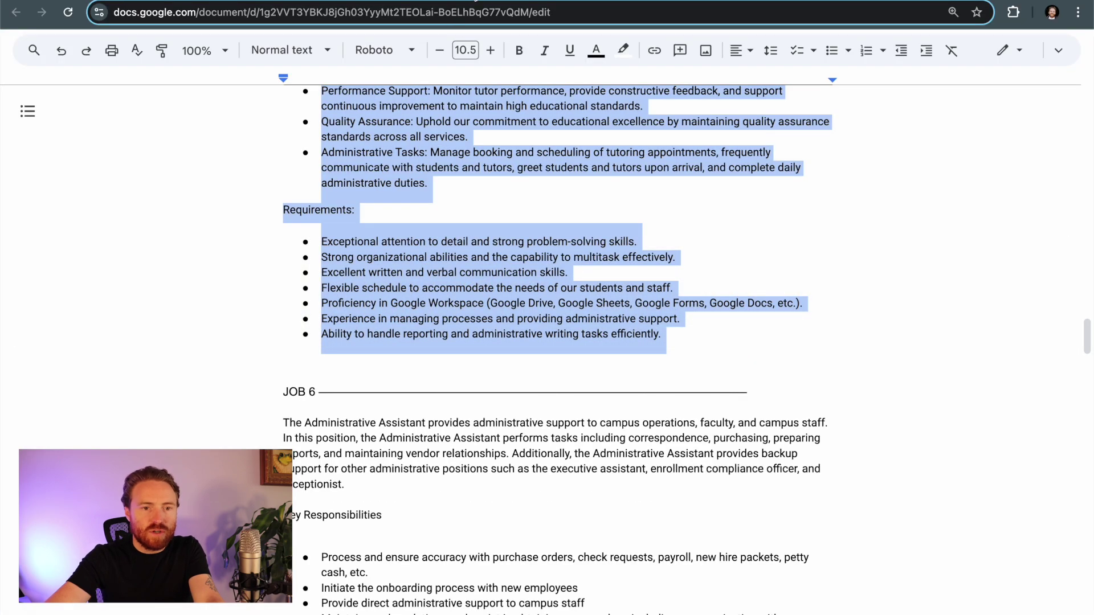
key("ctrl+Tab")
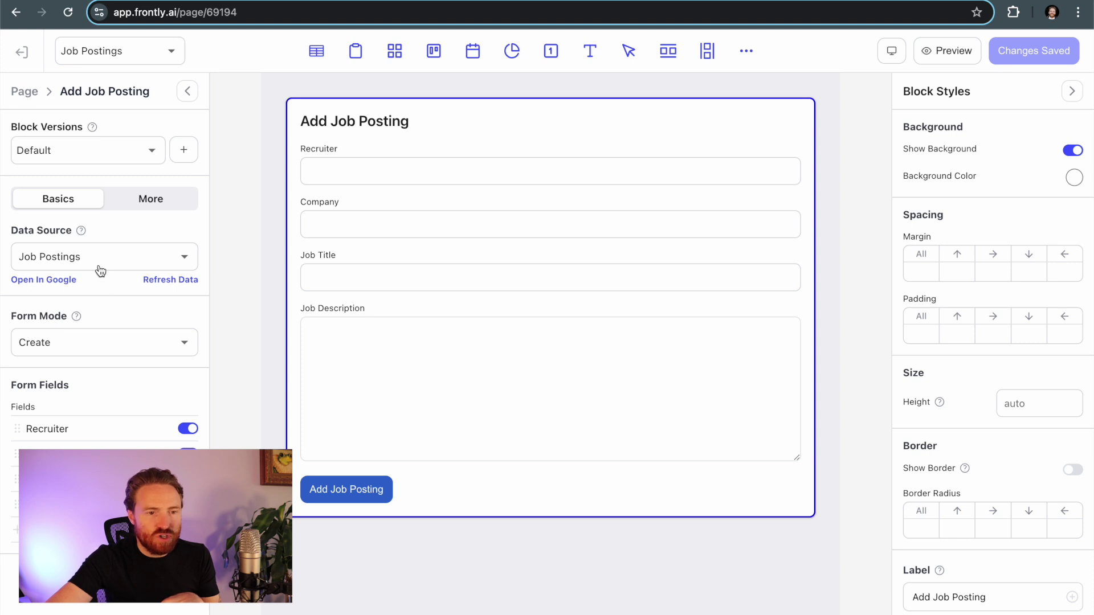
left_click(165, 205)
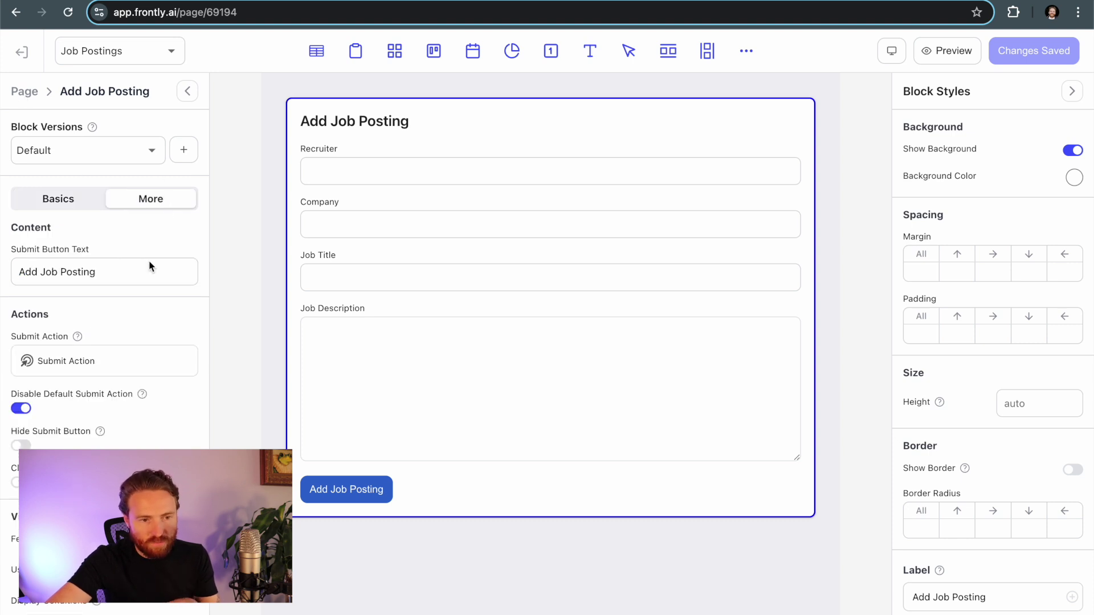
left_click(118, 366)
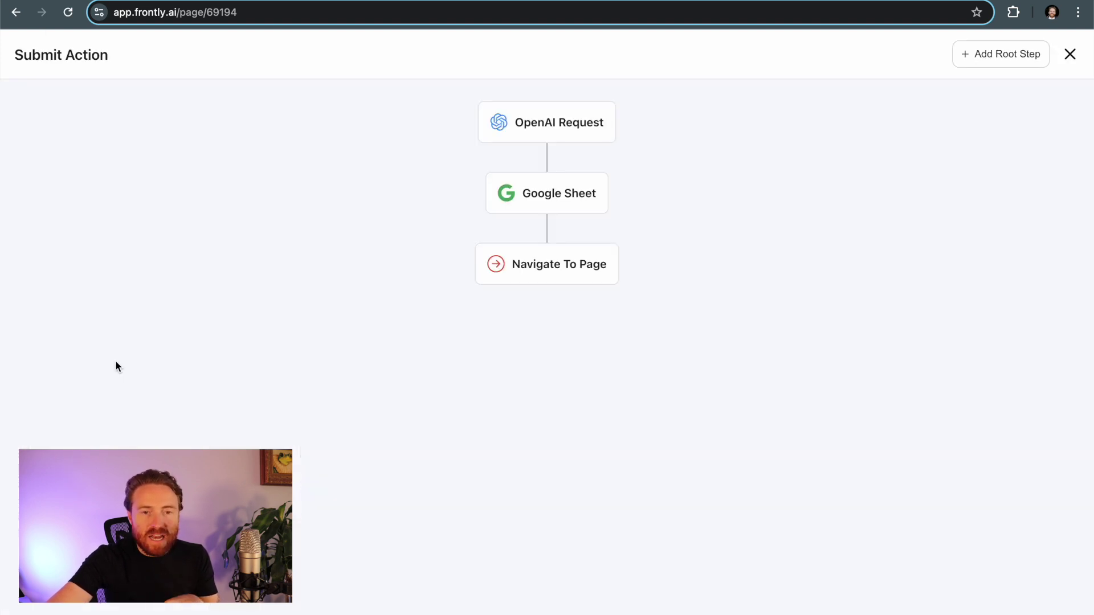
mouse_move(547, 123)
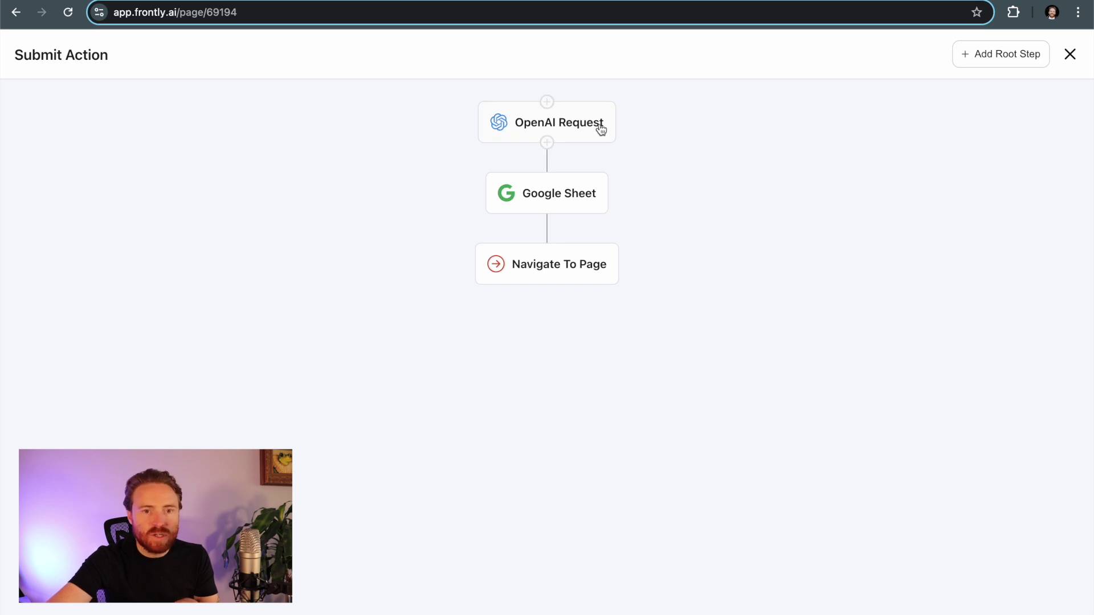
left_click(583, 126)
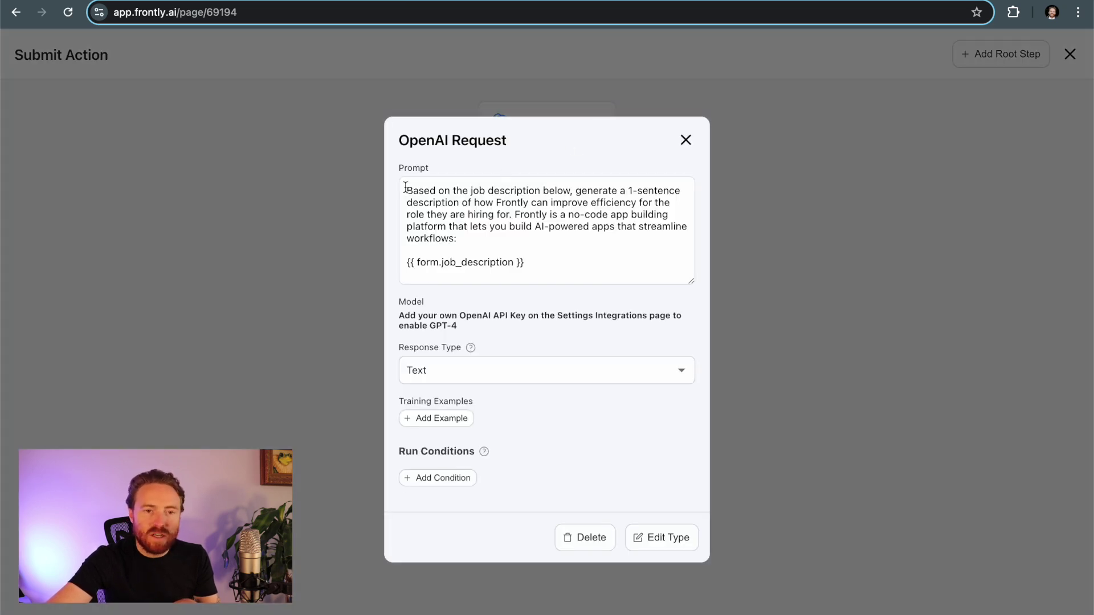
left_click_drag(405, 188, 490, 241)
left_click(490, 240)
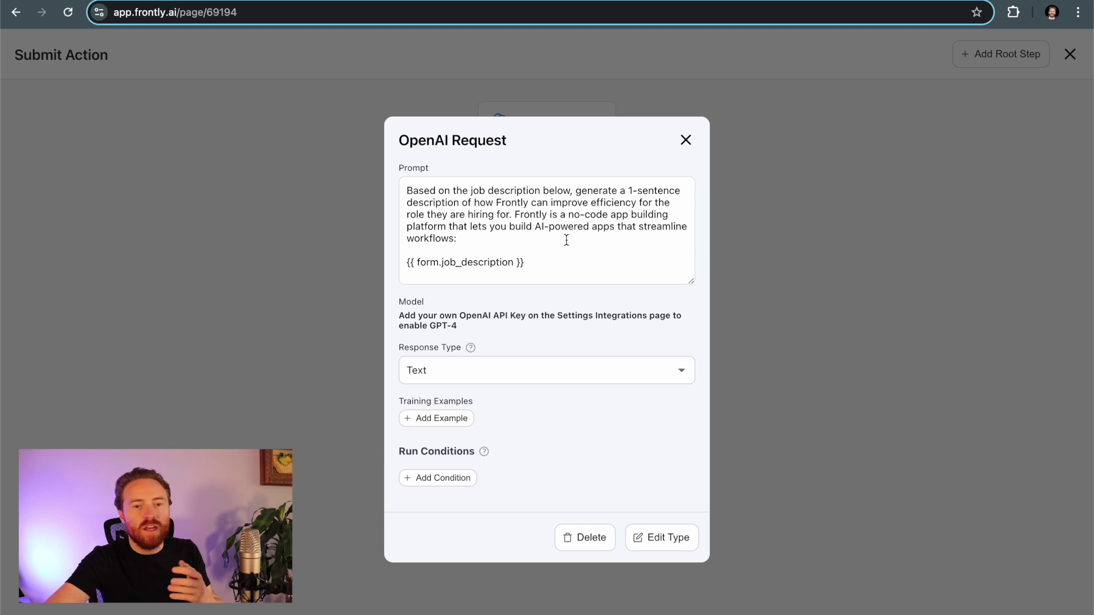
left_click_drag(409, 261, 650, 292)
left_click(545, 263)
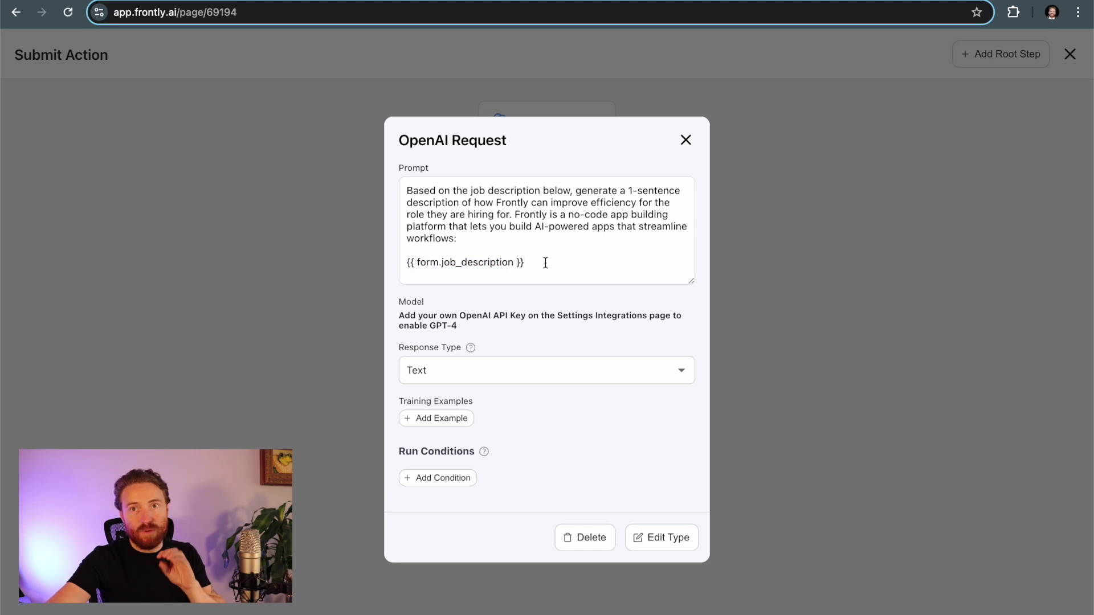
left_click(686, 140)
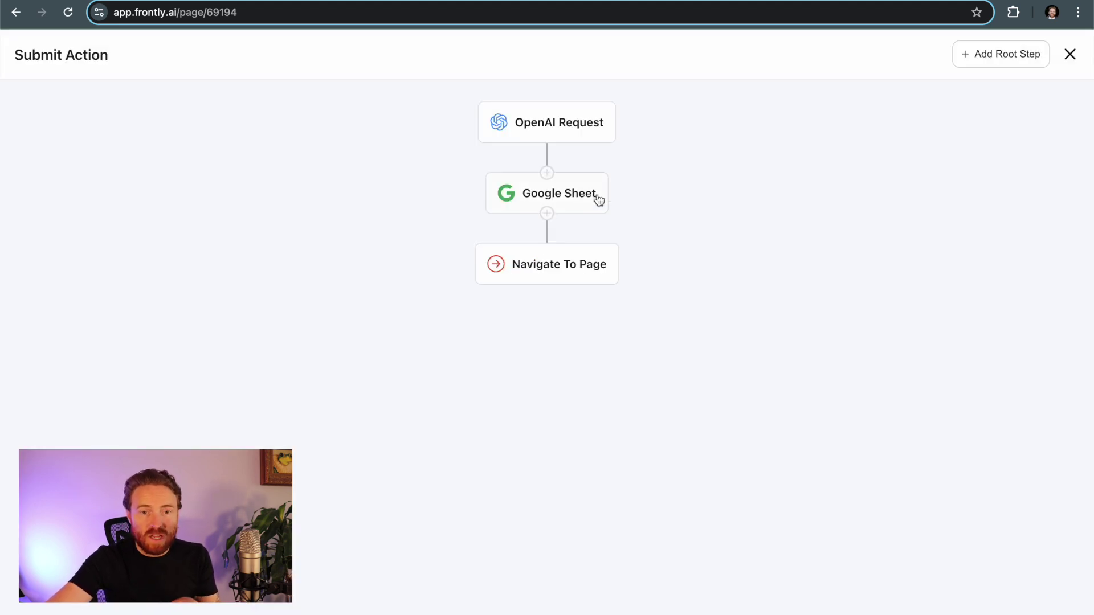
left_click(599, 198)
scroll(505, 373, "down", 5)
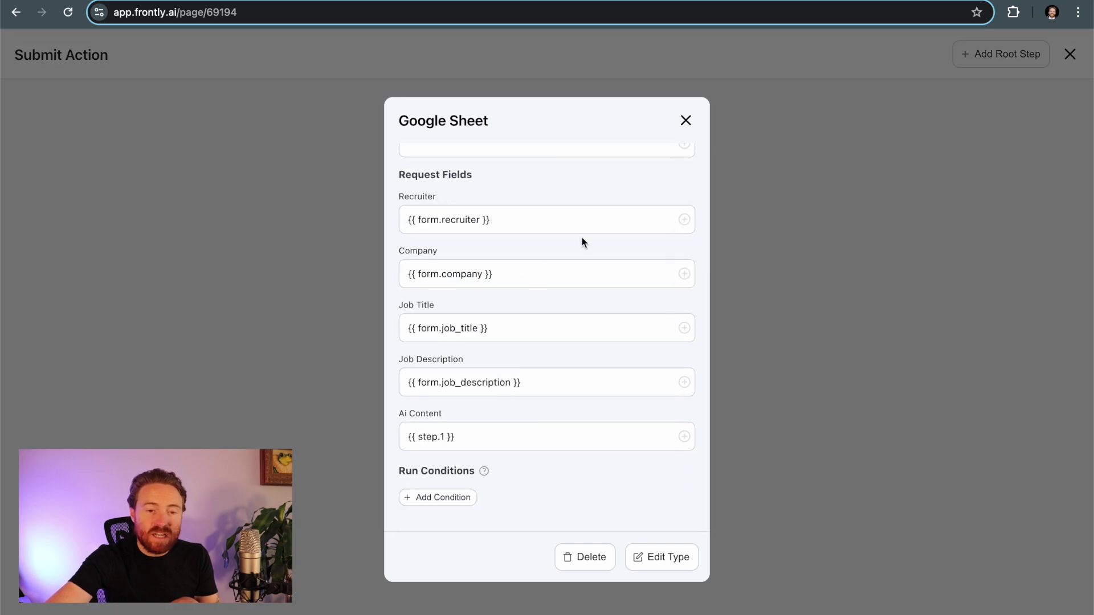
scroll(581, 244, "up", 5)
left_click(686, 122)
left_click(598, 264)
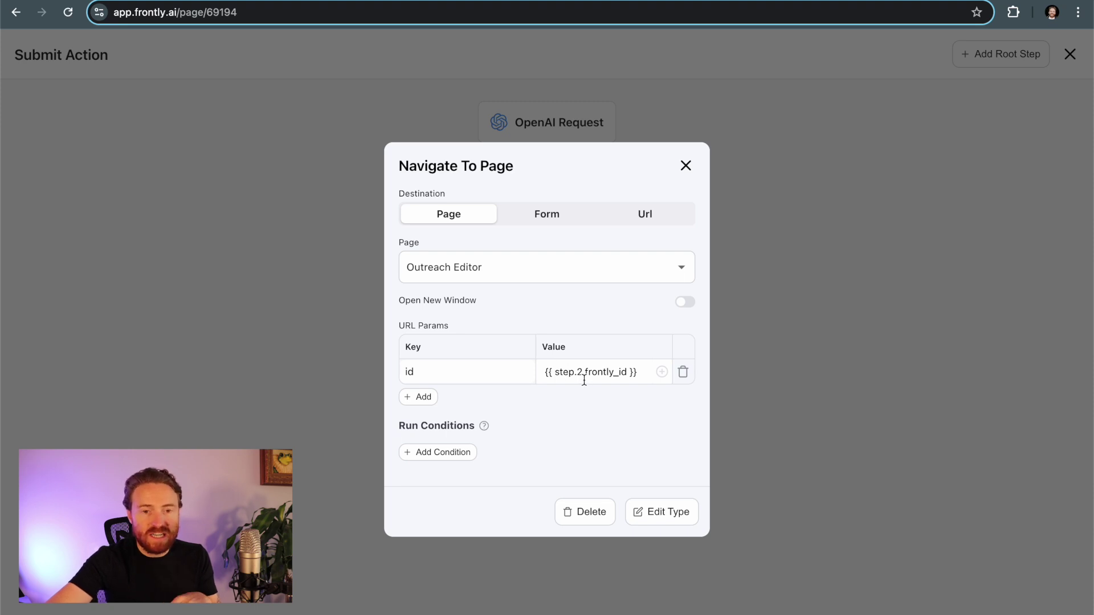
left_click(686, 166)
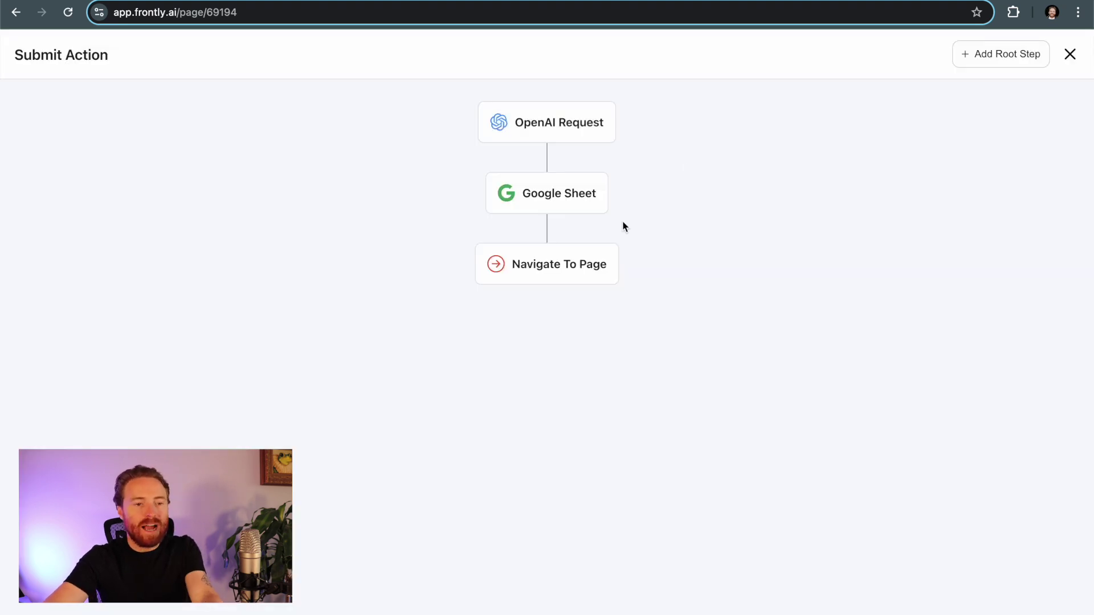
Switch to the live app and check the outreach-editor?id=4 address.
key("super+Tab")
scroll(479, 162, "up", 3)
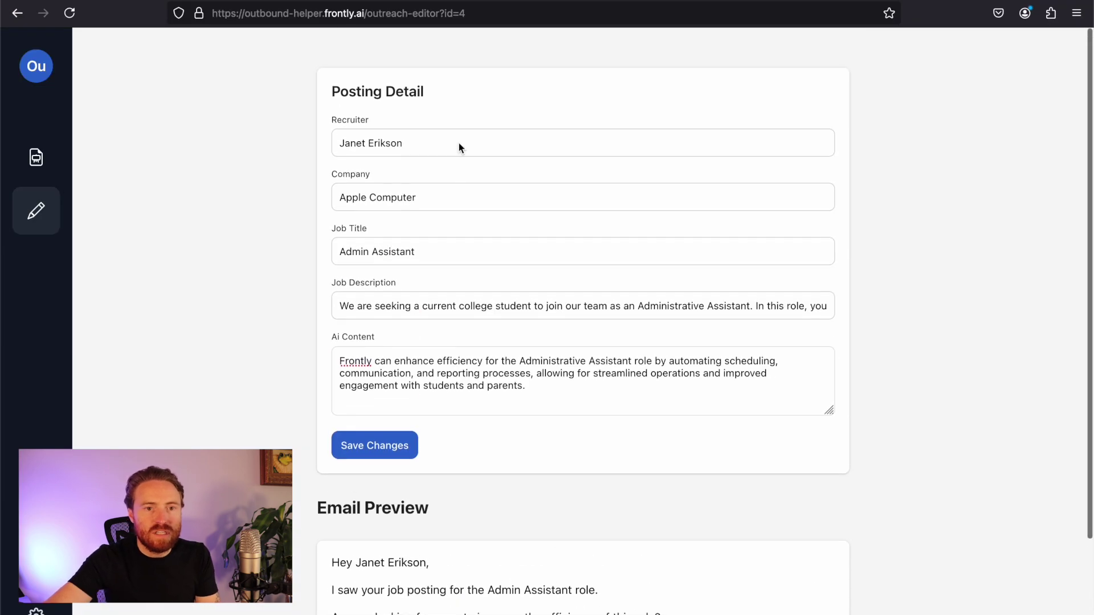
scroll(462, 145, "up", 1)
left_click(368, 13)
left_click_drag(368, 13, 465, 13)
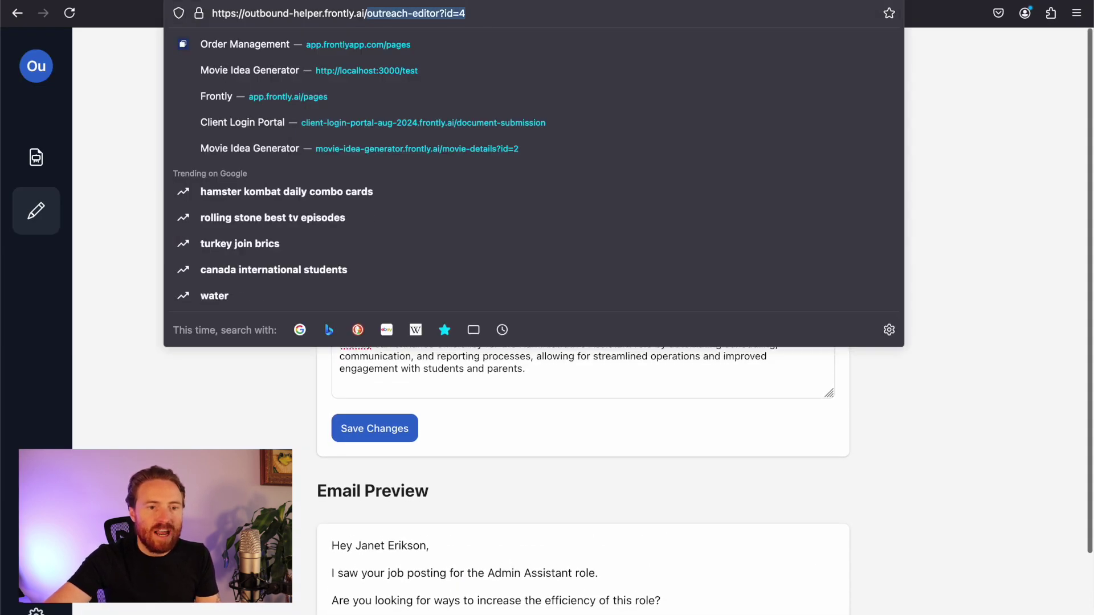
key("Escape")
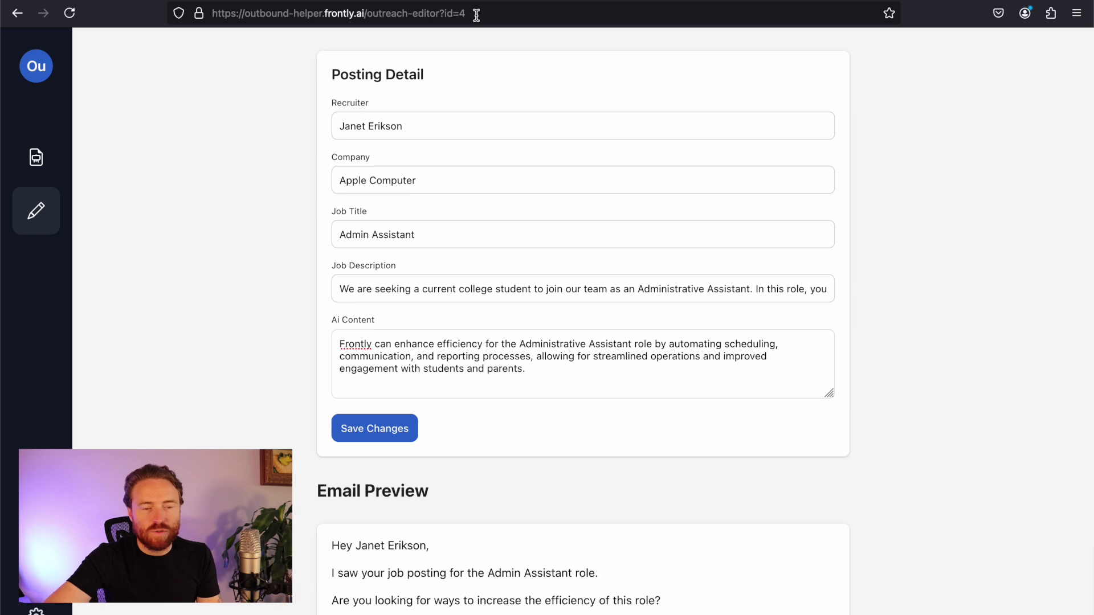